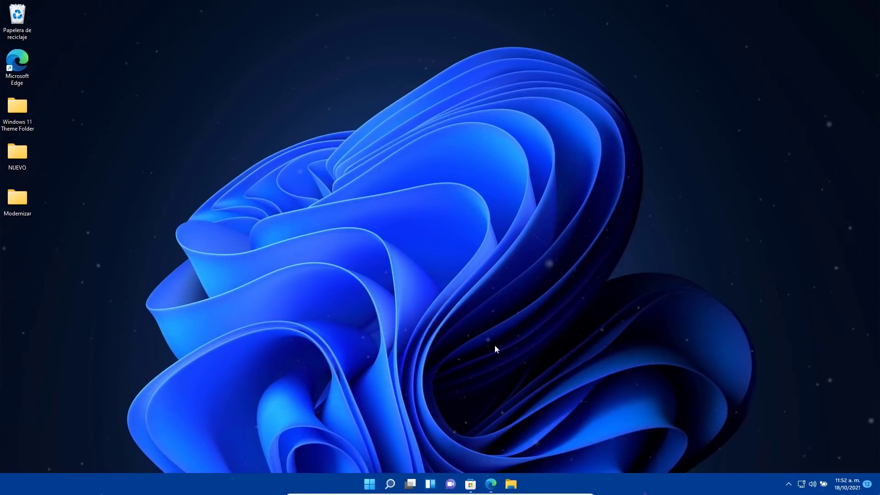
View the Process Explorer and WinObj screenshots on the Sysinternals Suite page in Microsoft Store.
{"action": "left_click", "coordinate": [472, 485]}
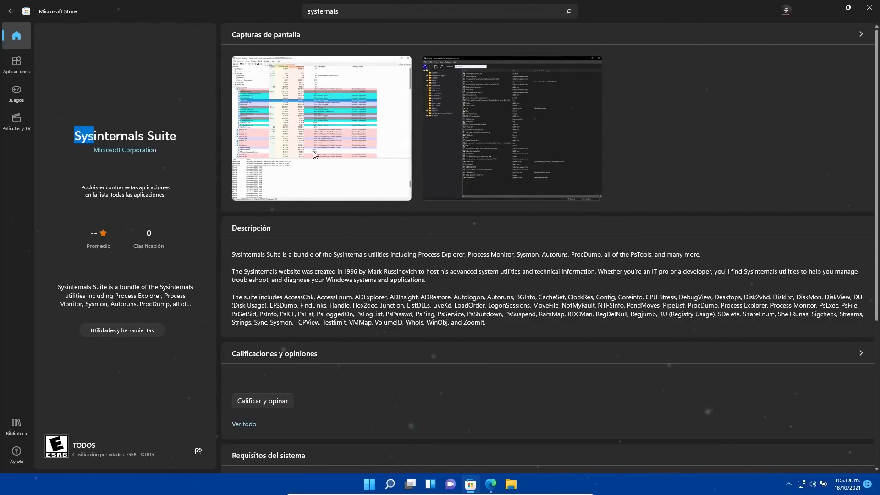
{"action": "left_click", "coordinate": [324, 188]}
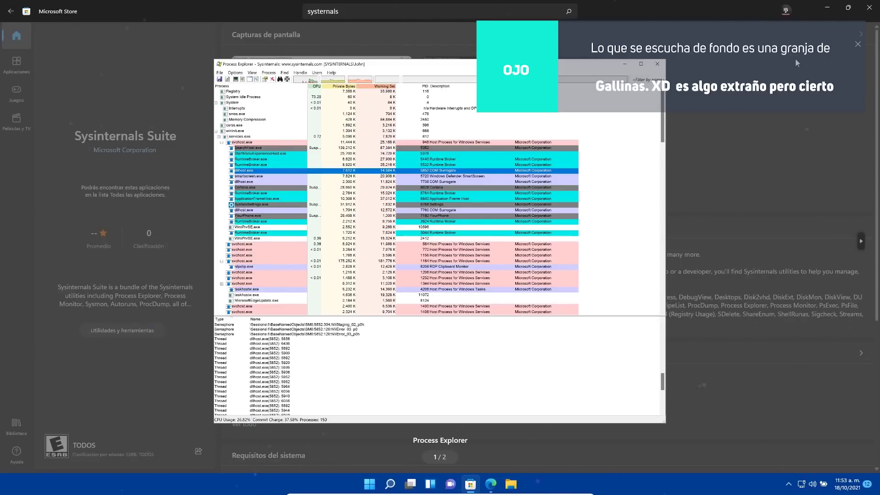
{"action": "left_click", "coordinate": [857, 44]}
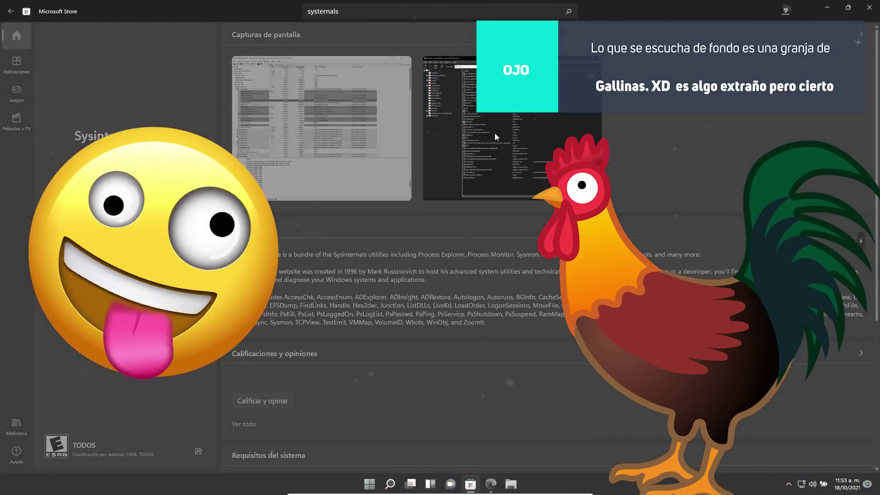
{"action": "left_click", "coordinate": [494, 134]}
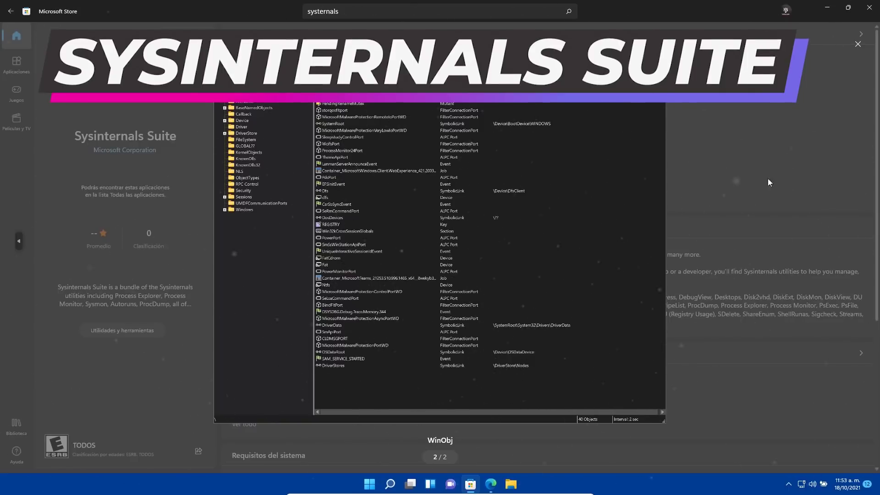
{"action": "key", "text": "Escape"}
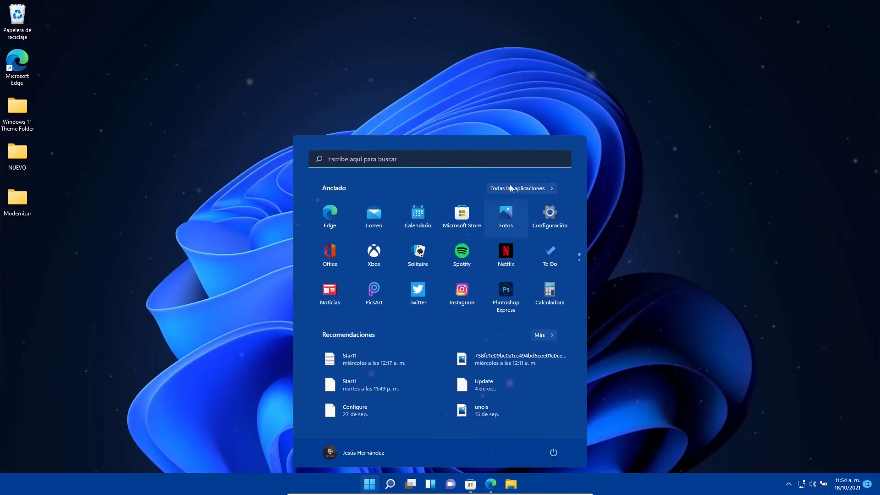
Launch Process Explorer from the Sysinternals Suite folder among all installed apps.
{"action": "left_click", "coordinate": [513, 186]}
{"action": "scroll", "coordinate": [440, 330], "scroll_direction": "down", "scroll_amount": 5}
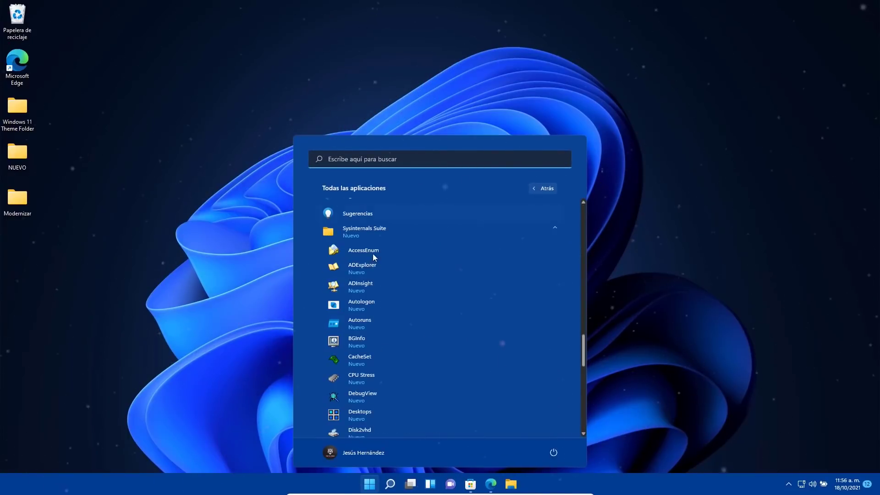
{"action": "scroll", "coordinate": [376, 315], "scroll_direction": "down", "scroll_amount": 8}
{"action": "scroll", "coordinate": [362, 268], "scroll_direction": "up", "scroll_amount": 7}
{"action": "scroll", "coordinate": [351, 263], "scroll_direction": "down", "scroll_amount": 5}
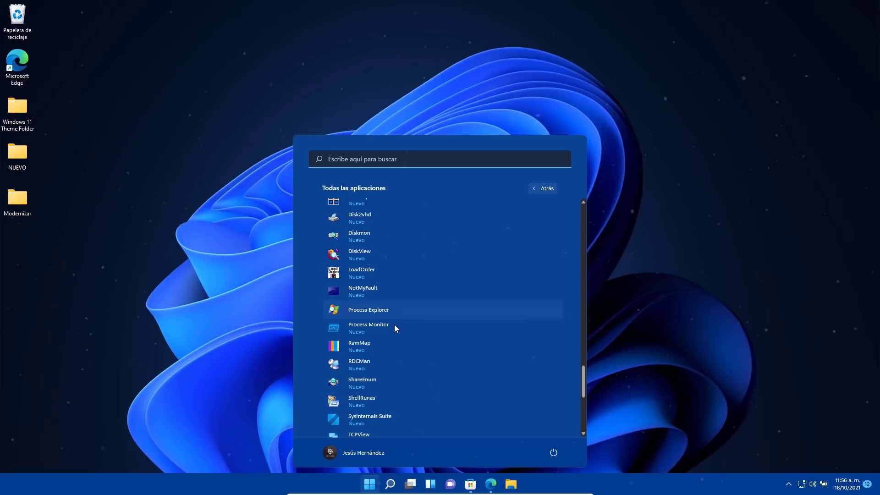
{"action": "left_click", "coordinate": [368, 310]}
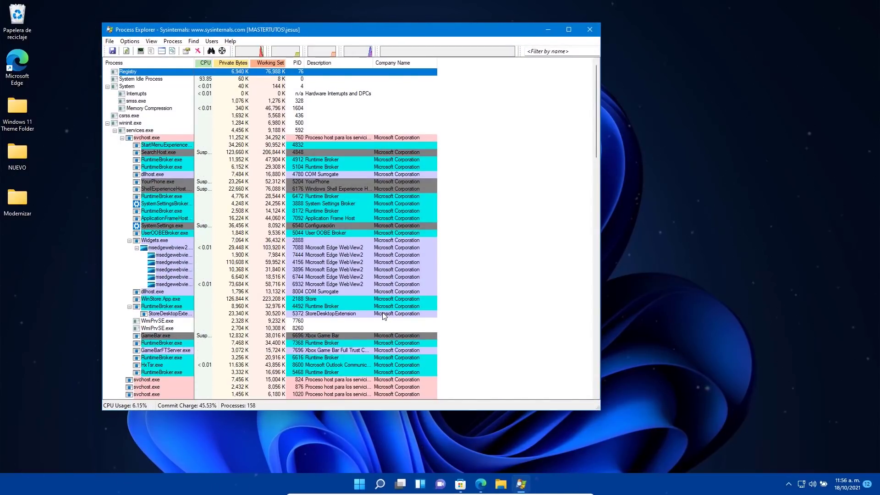
Reposition the Process Explorer window closer to the screen's centre and widen the Process column to fit the full process names.
{"action": "left_click_drag", "start_coordinate": [279, 29], "coordinate": [357, 38]}
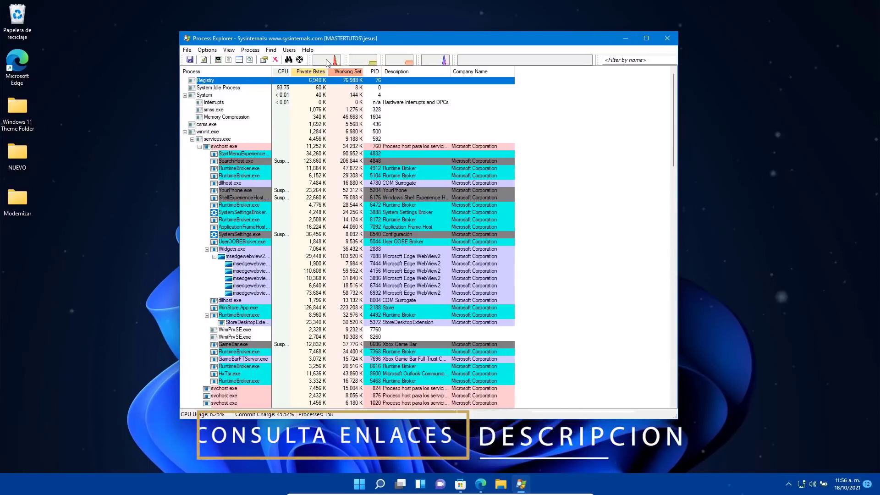
{"action": "right_click", "coordinate": [454, 69]}
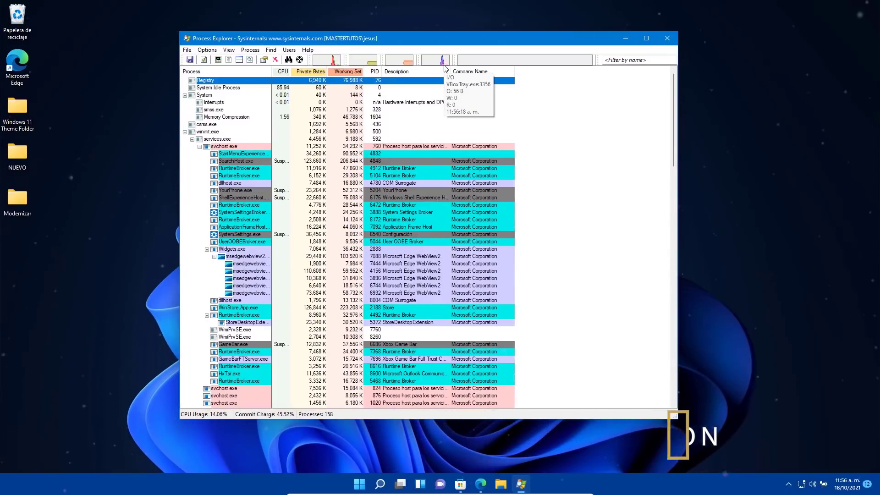
{"action": "key", "text": "Escape"}
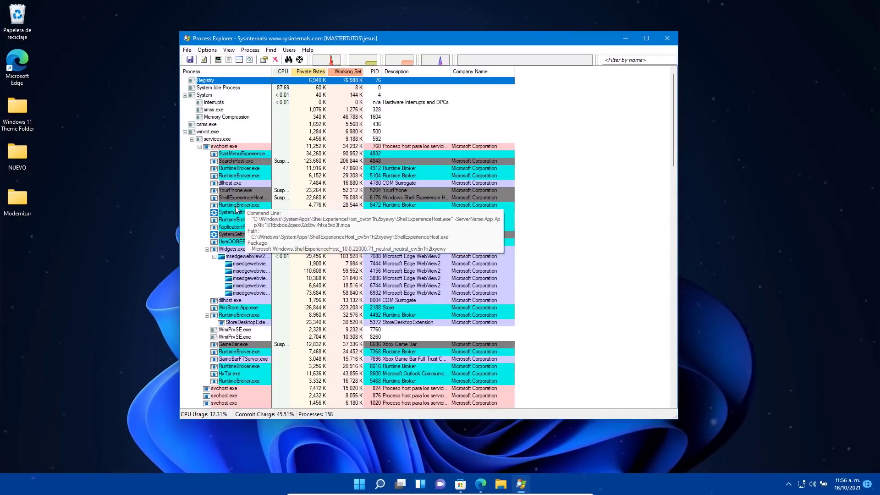
{"action": "scroll", "coordinate": [302, 209], "scroll_direction": "down", "scroll_amount": 1}
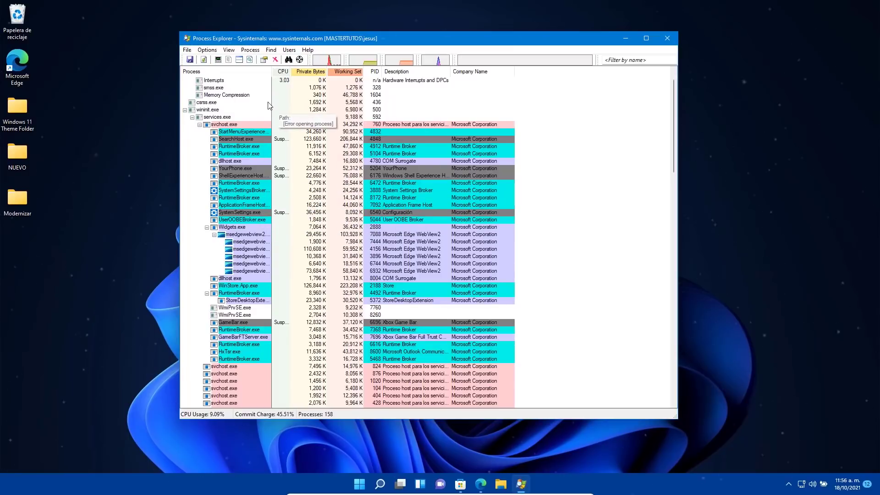
{"action": "left_click_drag", "start_coordinate": [271, 110], "coordinate": [362, 125]}
Examine the running process tree from the svchost.exe entries down to the Microsoft Edge processes under explorer.exe.
{"action": "left_click", "coordinate": [256, 241]}
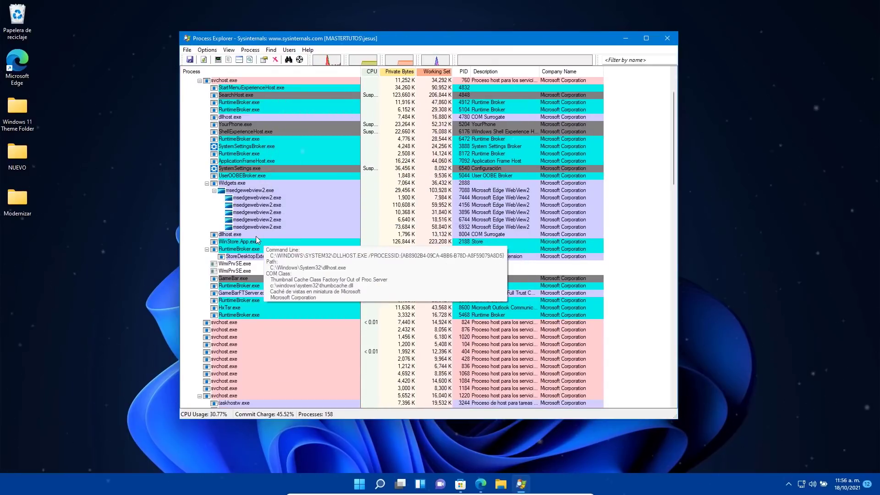
{"action": "scroll", "coordinate": [256, 236], "scroll_direction": "down", "scroll_amount": 6}
{"action": "scroll", "coordinate": [292, 193], "scroll_direction": "down", "scroll_amount": 7}
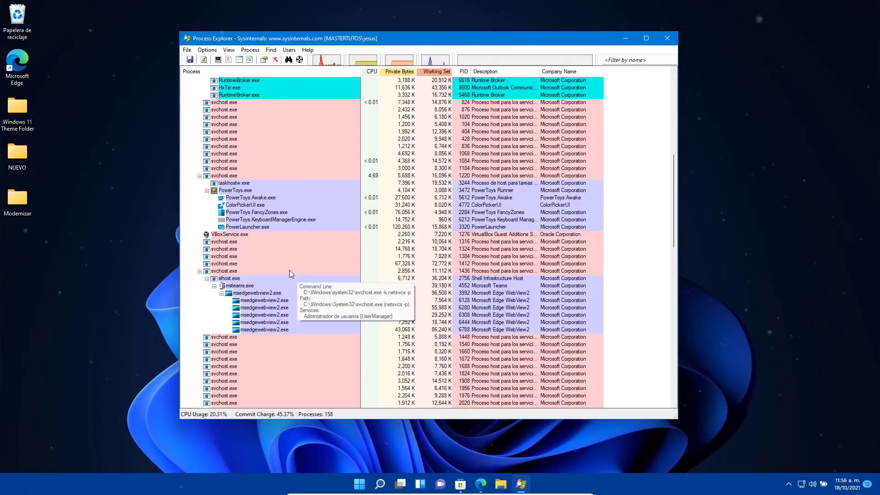
{"action": "scroll", "coordinate": [265, 293], "scroll_direction": "down", "scroll_amount": 12}
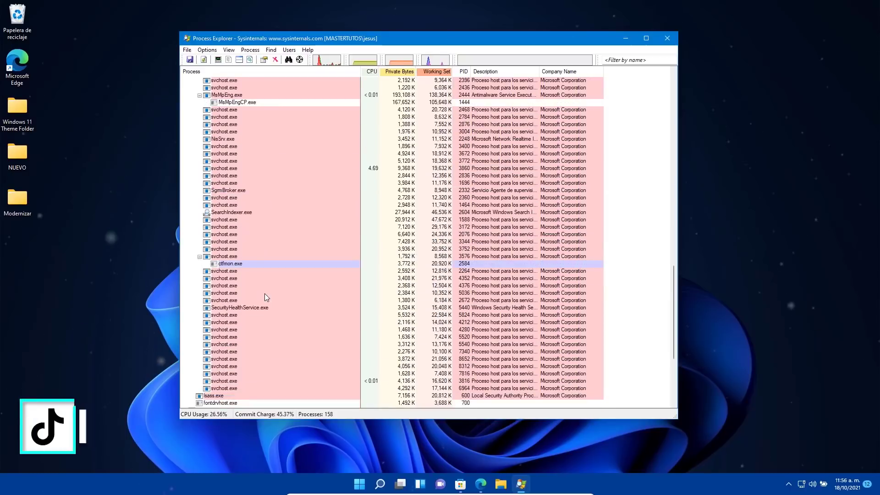
{"action": "scroll", "coordinate": [265, 294], "scroll_direction": "up", "scroll_amount": 3}
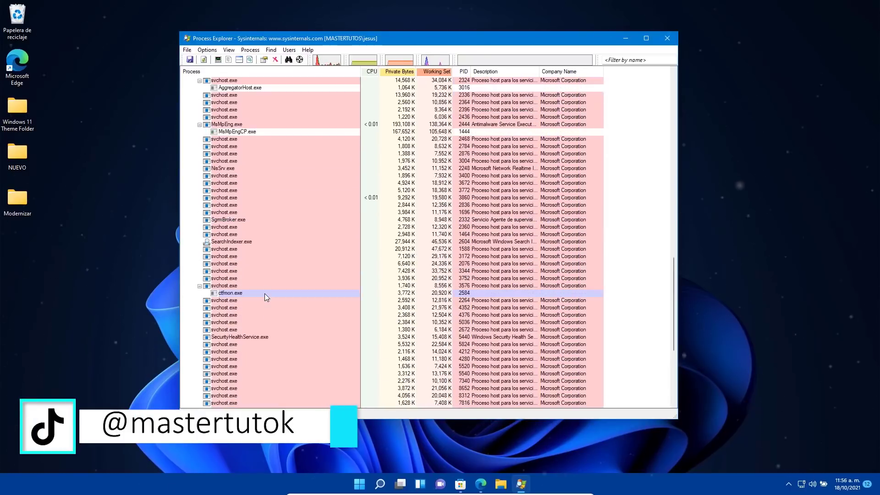
{"action": "scroll", "coordinate": [265, 293], "scroll_direction": "down", "scroll_amount": 4}
{"action": "left_click", "coordinate": [220, 337]}
{"action": "left_click", "coordinate": [225, 352]}
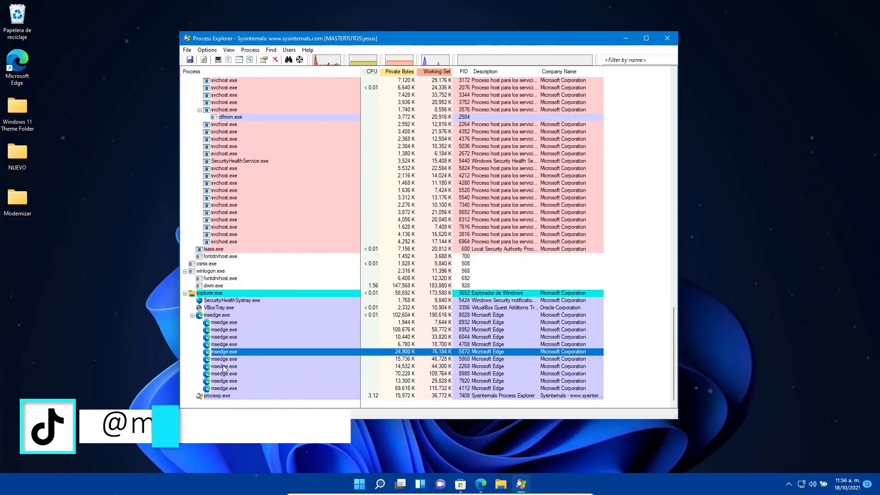
Check the CPU, physical memory and I/O graphs, return to the start of the process list, and close Process Explorer.
{"action": "scroll", "coordinate": [353, 114], "scroll_direction": "up", "scroll_amount": 20}
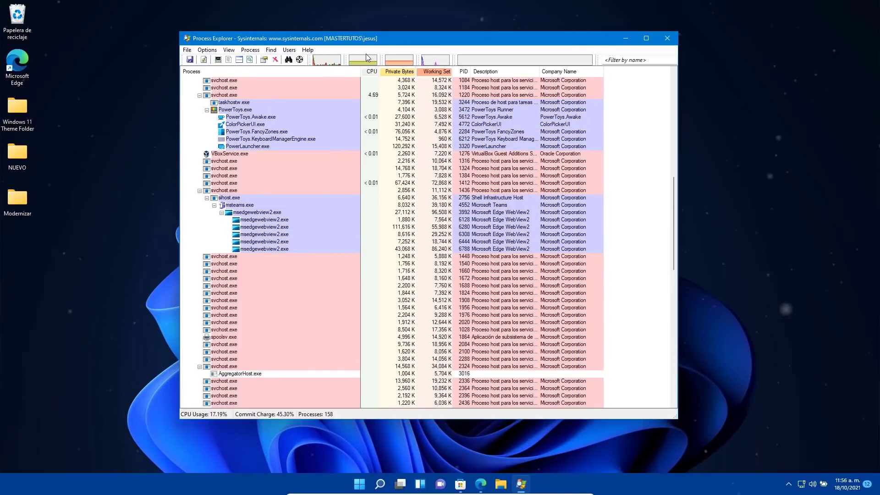
{"action": "mouse_move", "coordinate": [368, 56]}
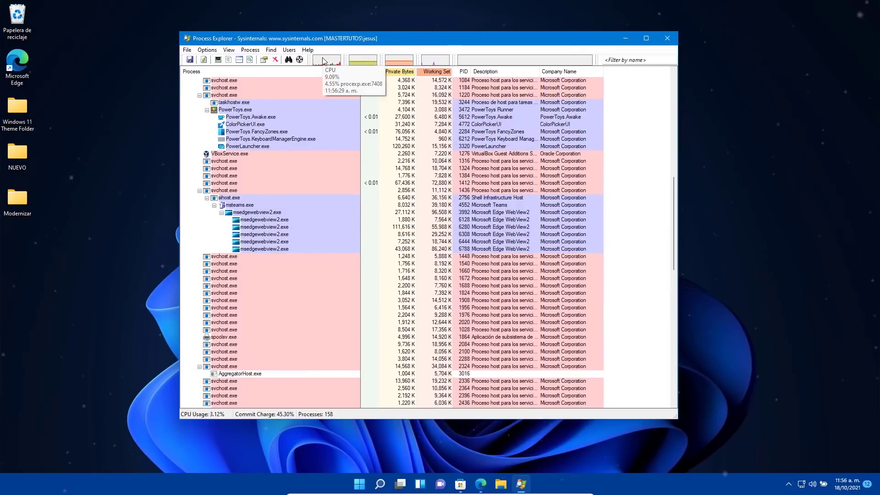
{"action": "mouse_move", "coordinate": [433, 64]}
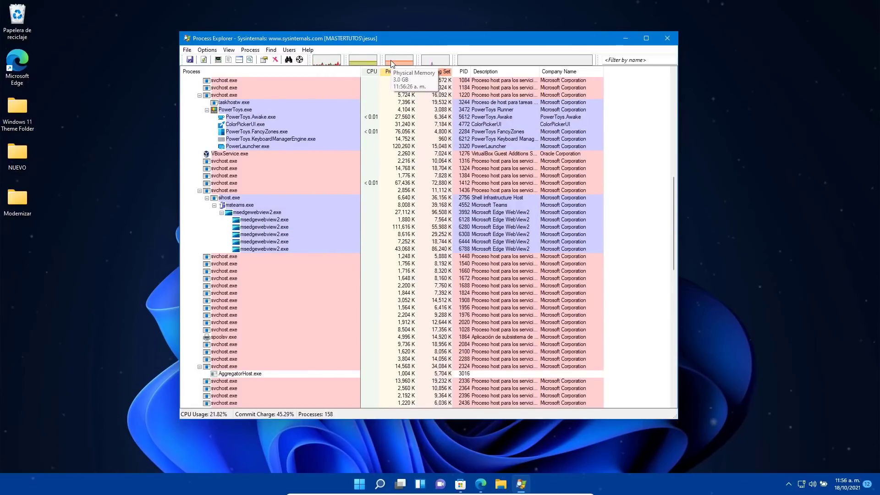
{"action": "scroll", "coordinate": [340, 139], "scroll_direction": "up", "scroll_amount": 7}
{"action": "scroll", "coordinate": [340, 139], "scroll_direction": "up", "scroll_amount": 10}
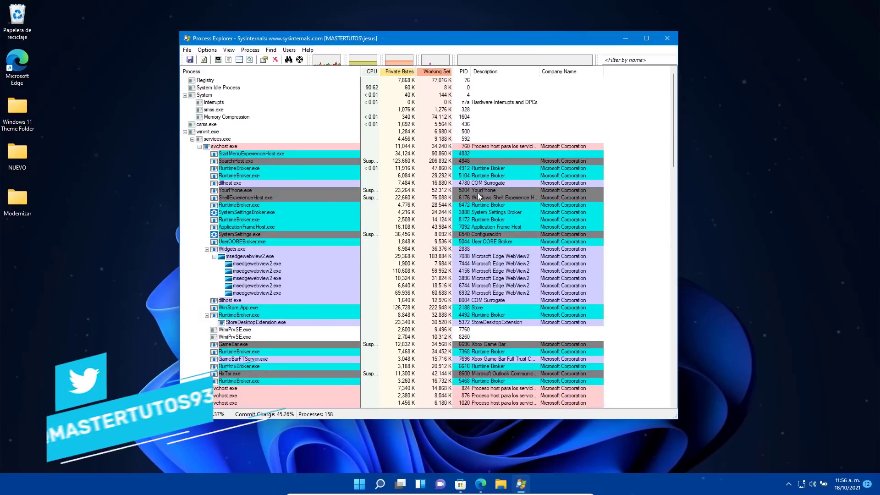
{"action": "key", "text": "alt+F4"}
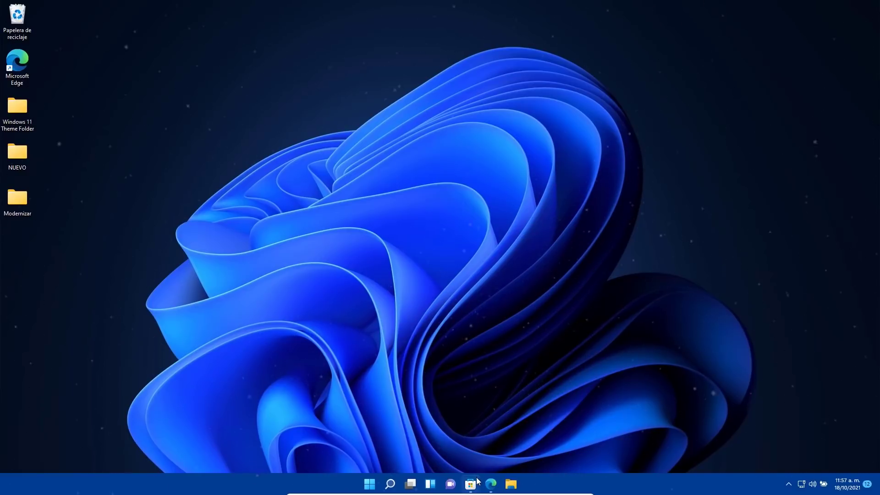
Launch Autoruns from the Sysinternals Suite folder and review its list of all autostart entries.
{"action": "left_click", "coordinate": [363, 485]}
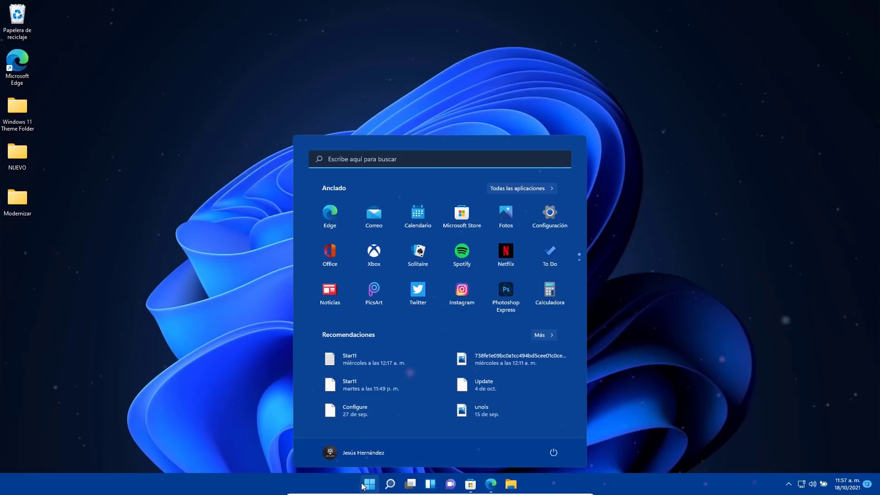
{"action": "left_click", "coordinate": [513, 188]}
{"action": "scroll", "coordinate": [385, 330], "scroll_direction": "down", "scroll_amount": 15}
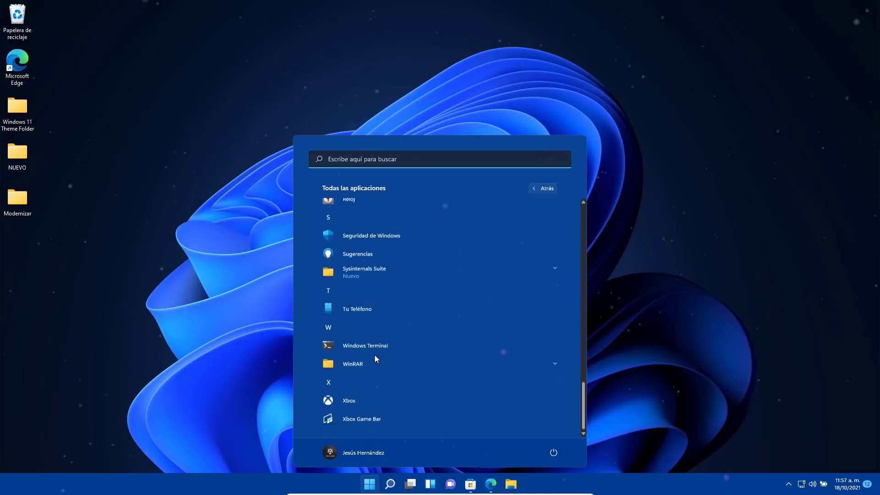
{"action": "left_click", "coordinate": [354, 269]}
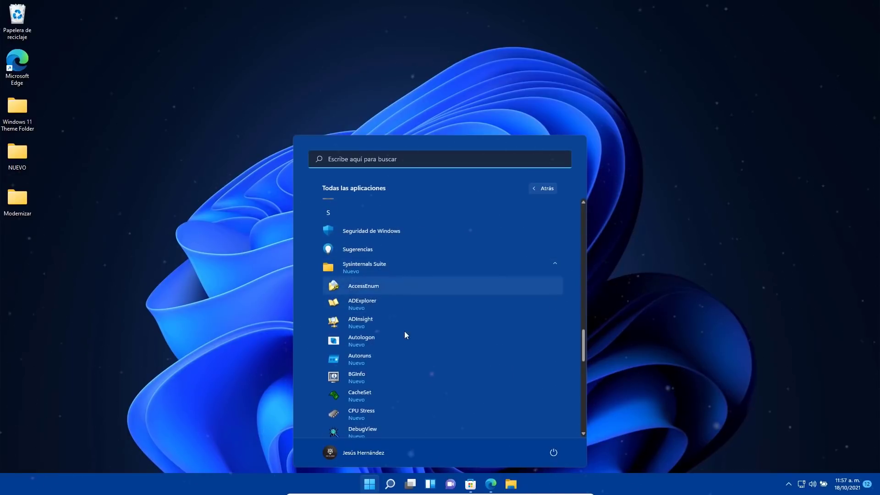
{"action": "left_click", "coordinate": [362, 358]}
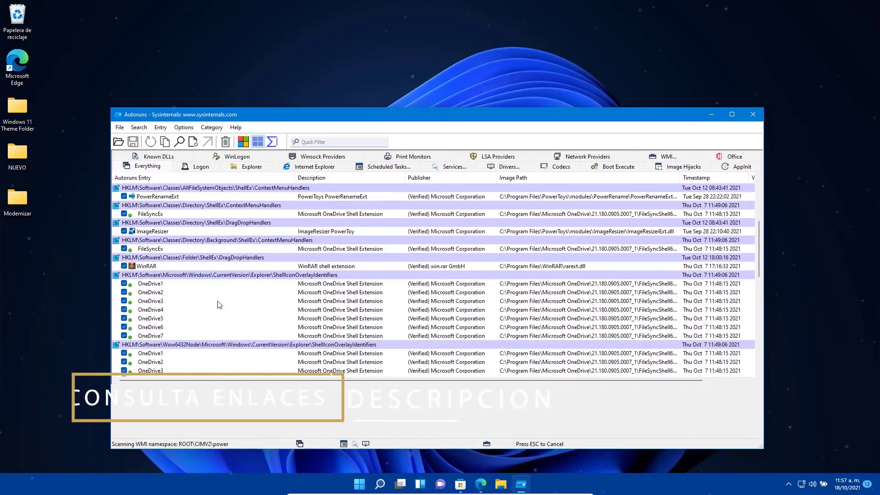
{"action": "scroll", "coordinate": [220, 305], "scroll_direction": "up", "scroll_amount": 5}
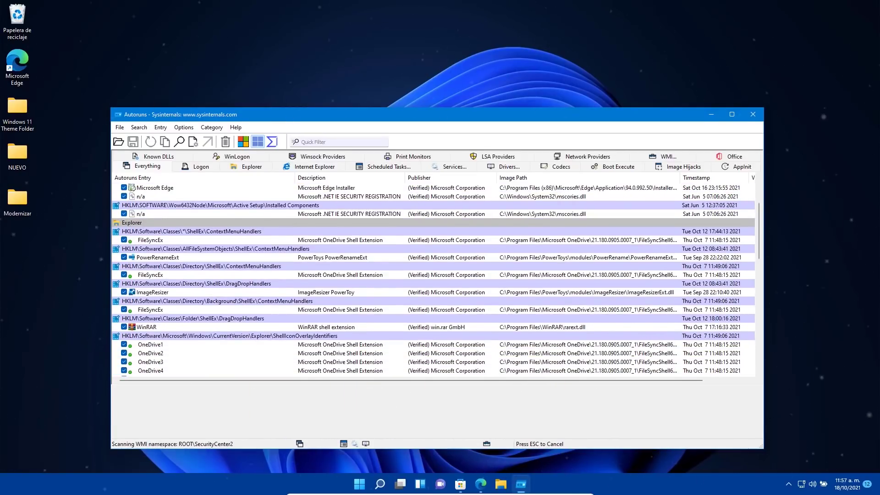
{"action": "left_click_drag", "start_coordinate": [288, 118], "coordinate": [277, 87]}
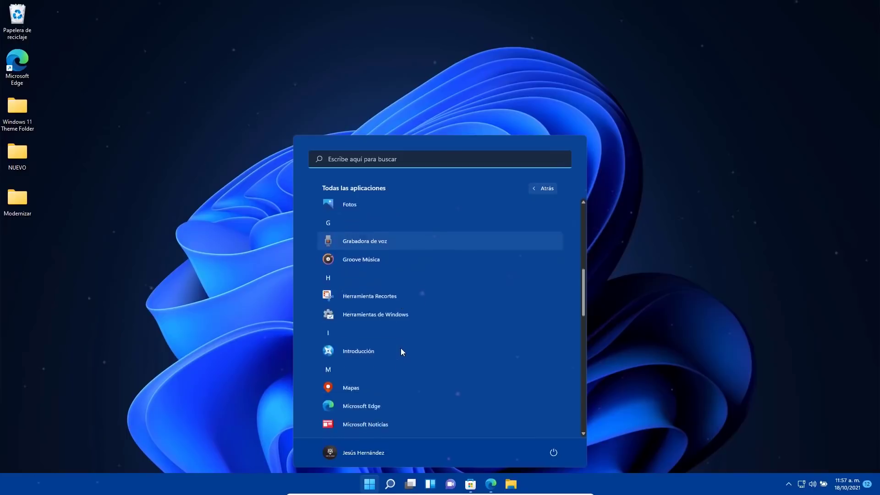
Look through the tools in the Sysinternals Suite folder and launch TCPView.
{"action": "scroll", "coordinate": [401, 348], "scroll_direction": "down", "scroll_amount": 10}
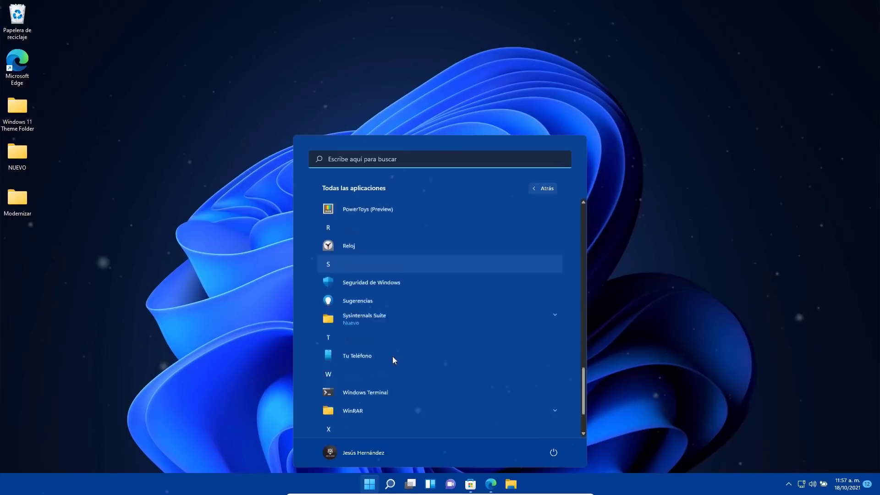
{"action": "left_click", "coordinate": [373, 273]}
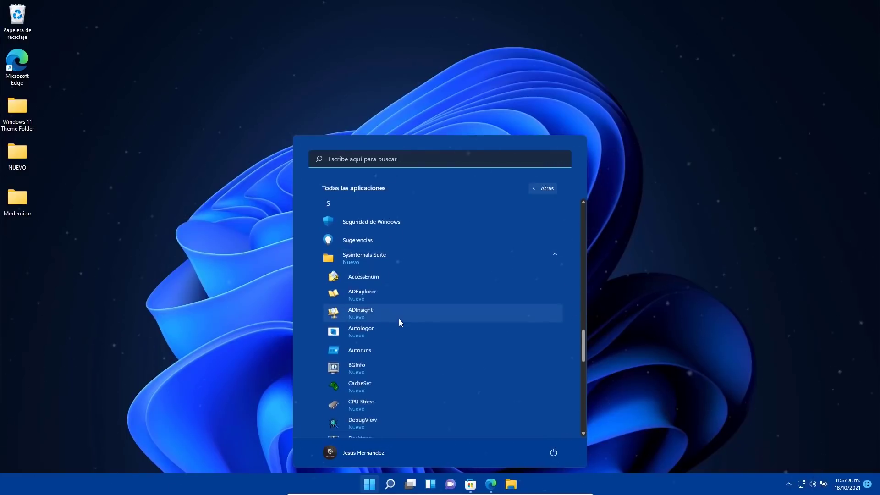
{"action": "scroll", "coordinate": [399, 318], "scroll_direction": "down", "scroll_amount": 5}
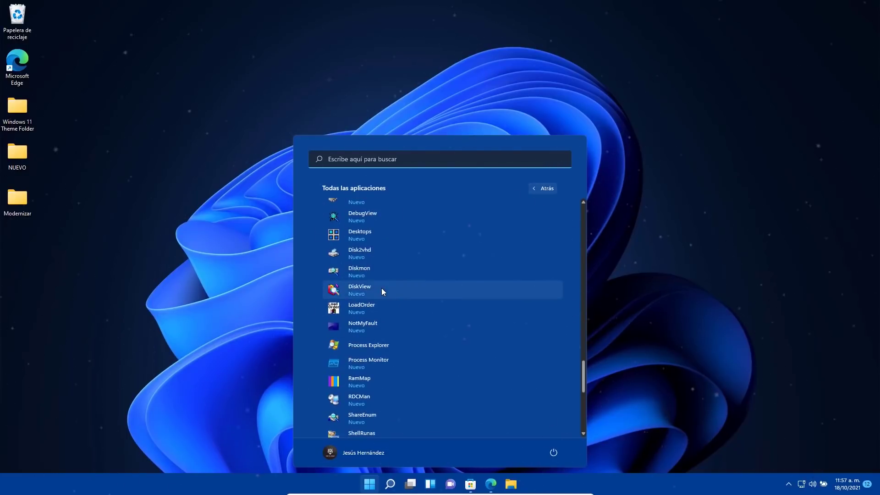
{"action": "scroll", "coordinate": [390, 289], "scroll_direction": "up", "scroll_amount": 3}
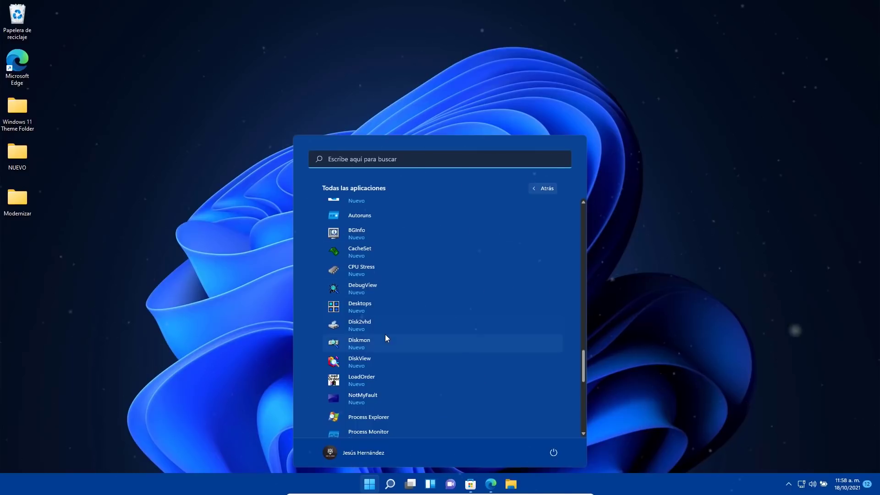
{"action": "scroll", "coordinate": [385, 340], "scroll_direction": "down", "scroll_amount": 4}
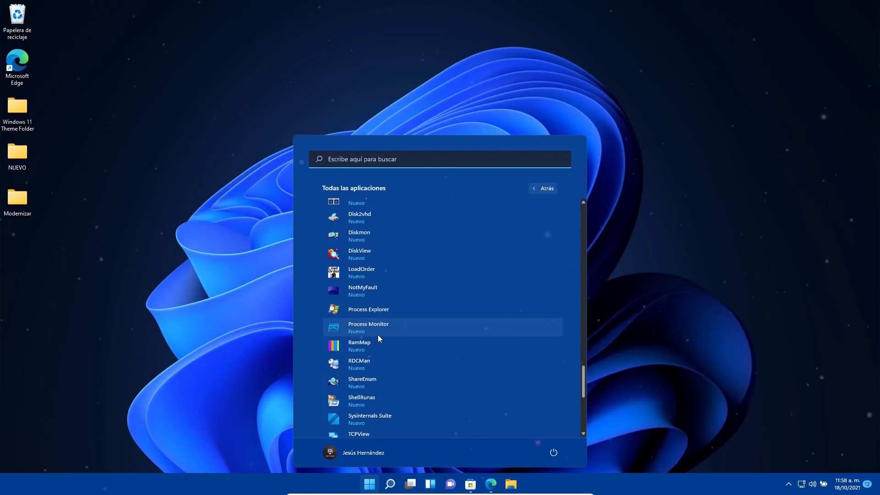
{"action": "scroll", "coordinate": [375, 310], "scroll_direction": "down", "scroll_amount": 3}
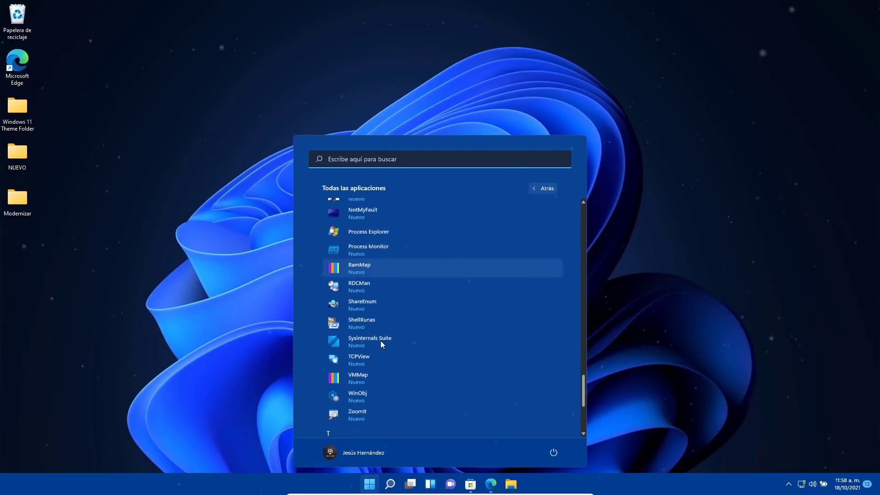
{"action": "left_click", "coordinate": [385, 331]}
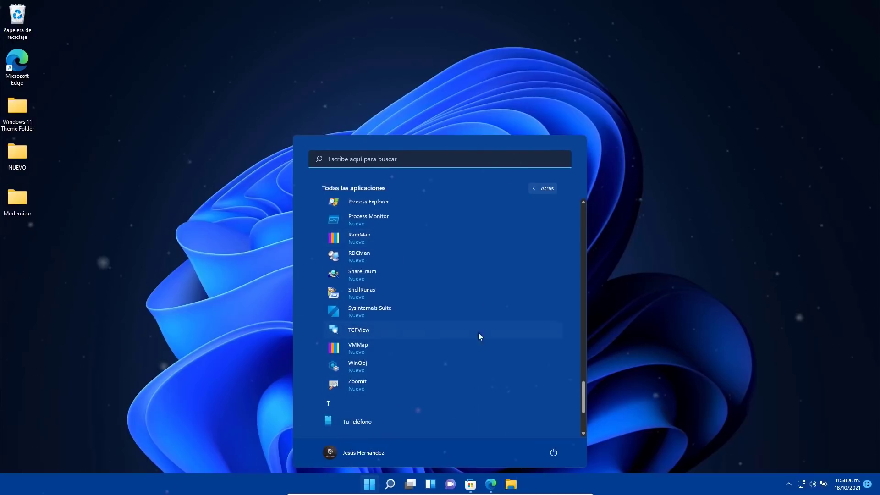
Allow TCPView to run, review its list of TCP and UDP endpoints, and close it.
{"action": "left_click", "coordinate": [407, 315]}
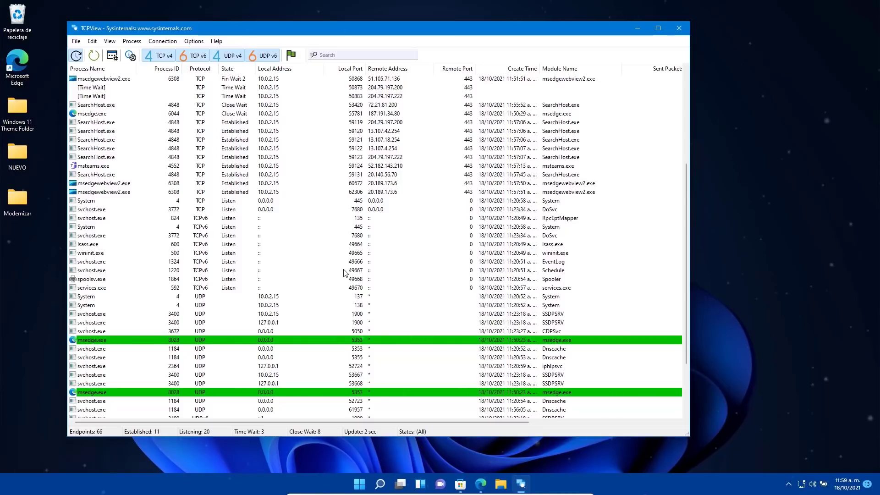
{"action": "scroll", "coordinate": [275, 252], "scroll_direction": "down", "scroll_amount": 3}
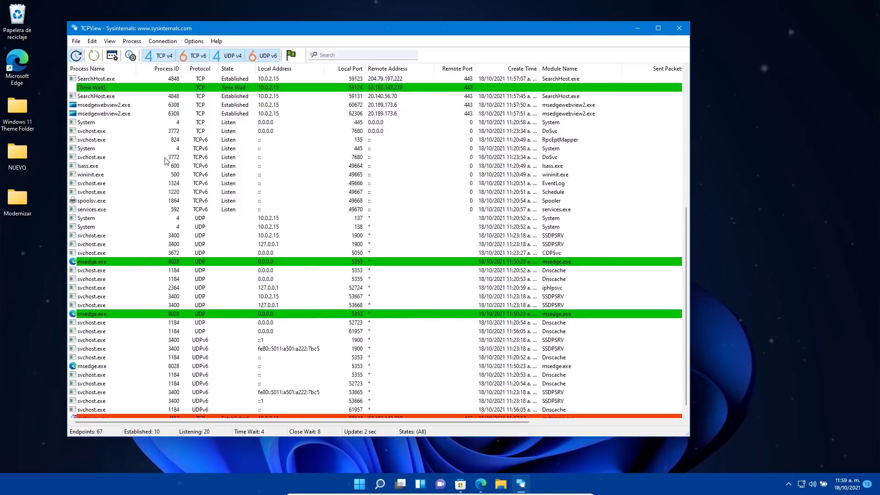
{"action": "left_click", "coordinate": [678, 28]}
Launch Process Monitor from the Sysinternals Suite folder and allow it to make changes to the device.
{"action": "left_click", "coordinate": [369, 484]}
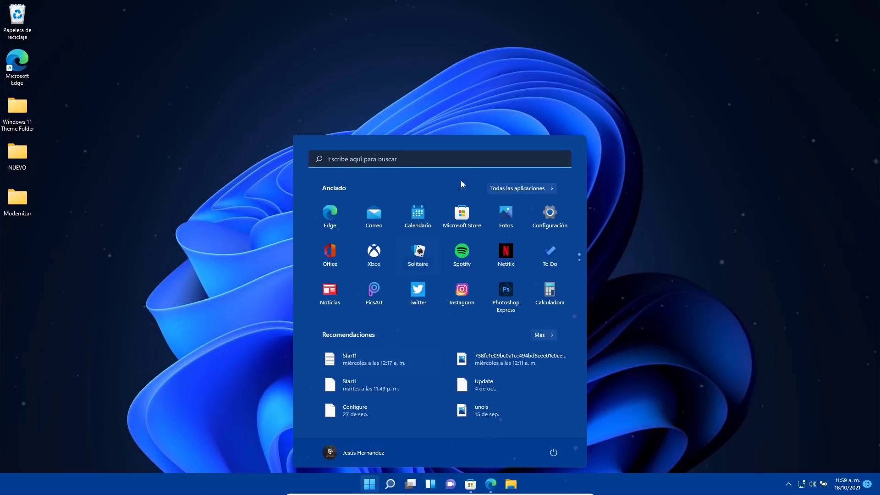
{"action": "left_click", "coordinate": [521, 188]}
{"action": "scroll", "coordinate": [419, 337], "scroll_direction": "down", "scroll_amount": 15}
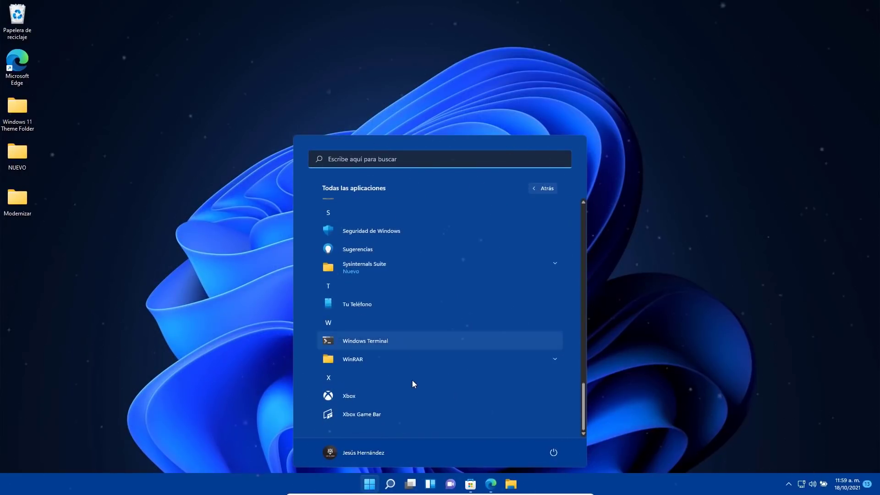
{"action": "scroll", "coordinate": [443, 323], "scroll_direction": "down", "scroll_amount": 5}
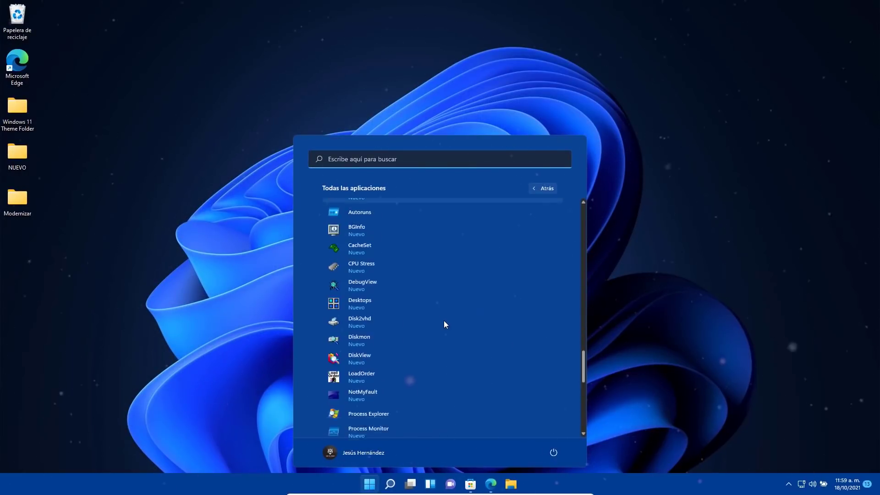
{"action": "scroll", "coordinate": [455, 343], "scroll_direction": "down", "scroll_amount": 5}
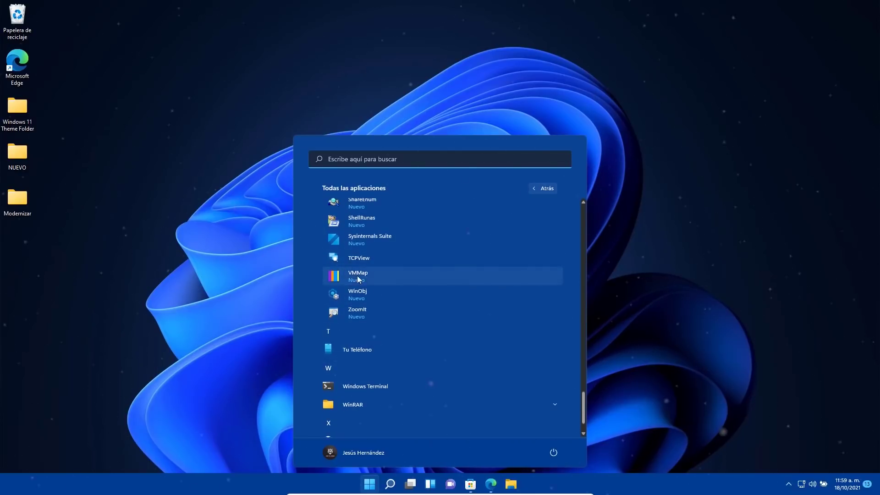
{"action": "scroll", "coordinate": [384, 348], "scroll_direction": "up", "scroll_amount": 3}
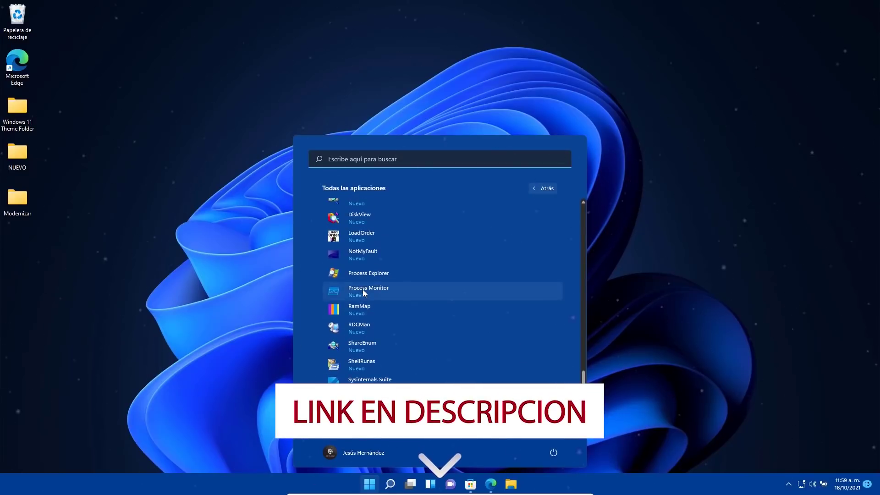
{"action": "left_click", "coordinate": [362, 291]}
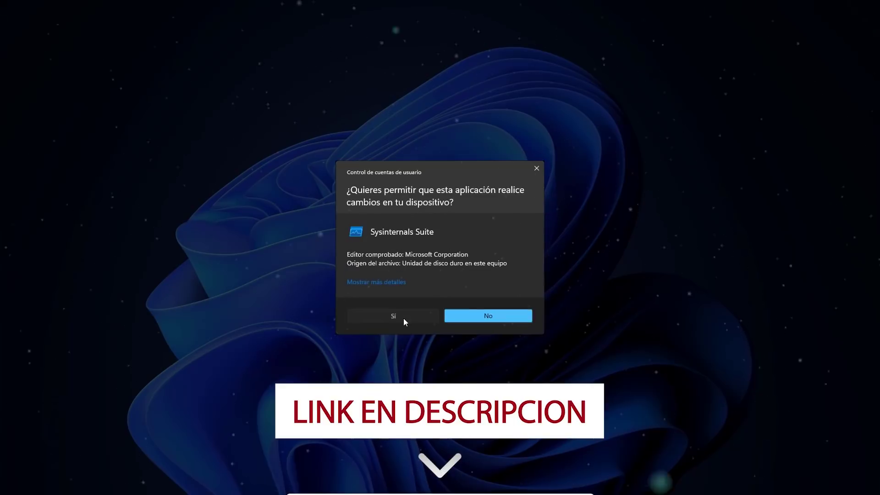
{"action": "left_click", "coordinate": [402, 318]}
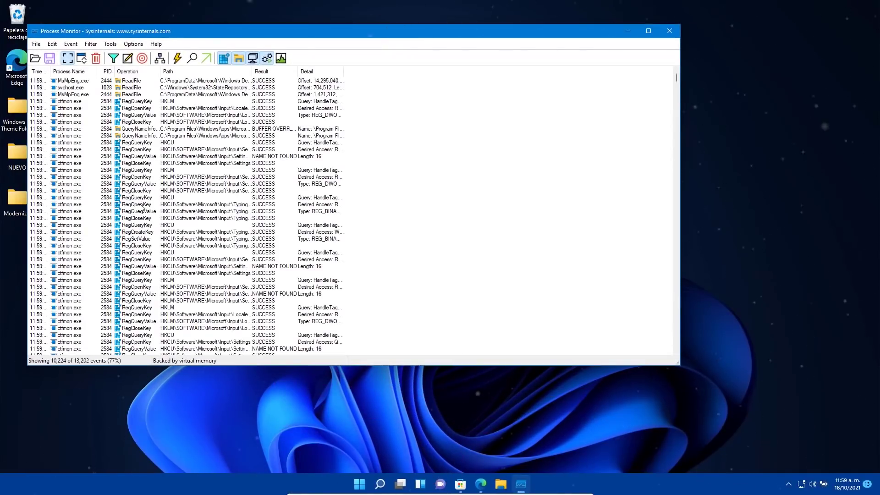
Look through the remaining tools in the Sysinternals Suite folder of the installed apps list.
{"action": "left_click", "coordinate": [357, 487]}
{"action": "left_click", "coordinate": [504, 192]}
{"action": "scroll", "coordinate": [448, 311], "scroll_direction": "down", "scroll_amount": 3}
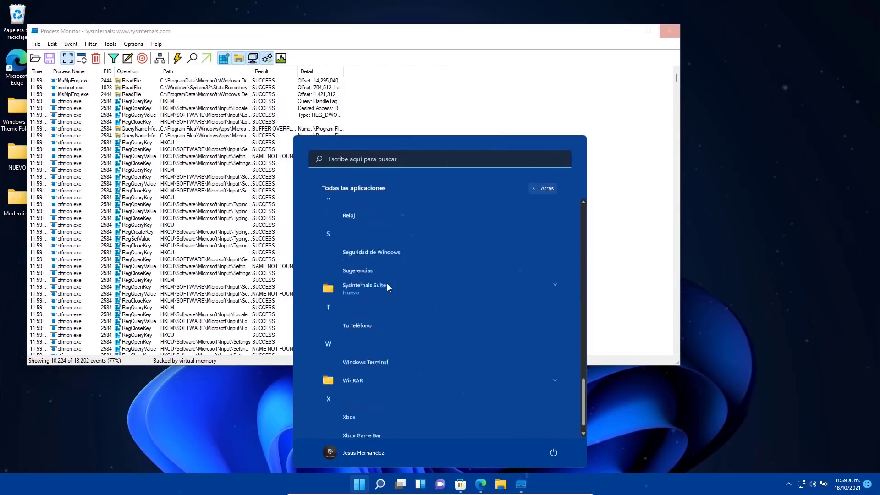
{"action": "left_click", "coordinate": [379, 268]}
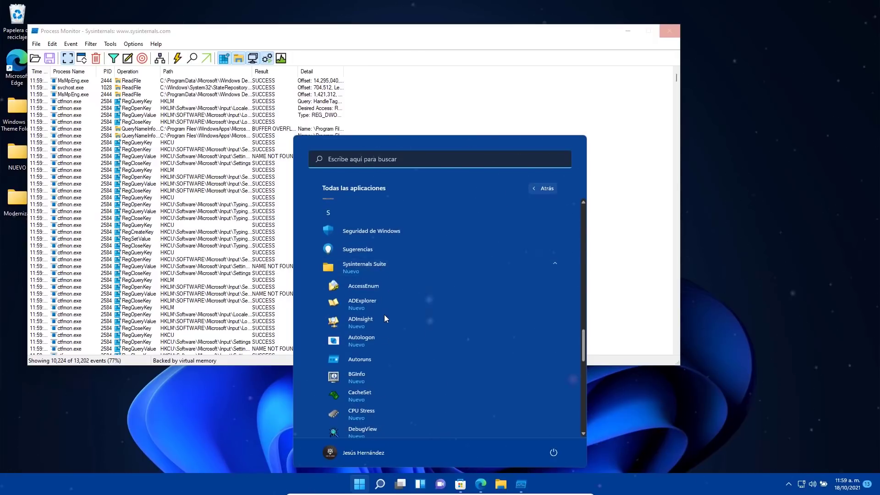
{"action": "scroll", "coordinate": [385, 334], "scroll_direction": "down", "scroll_amount": 3}
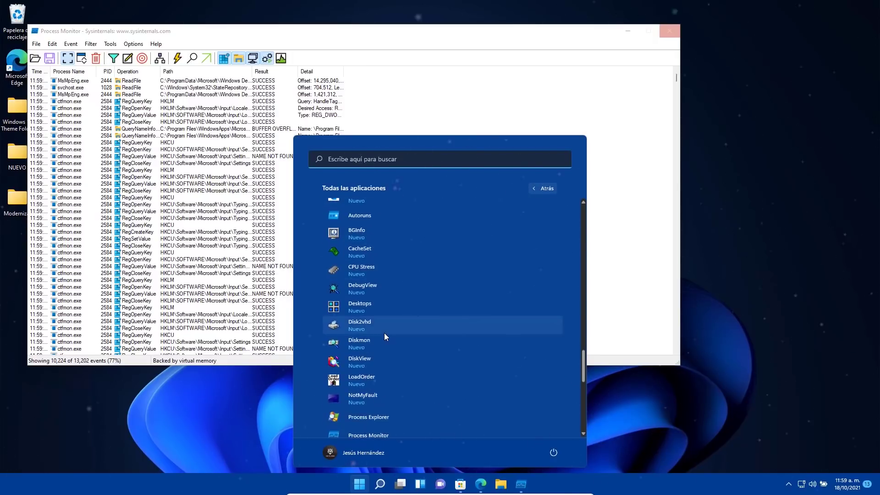
{"action": "scroll", "coordinate": [382, 337], "scroll_direction": "down", "scroll_amount": 1}
{"action": "scroll", "coordinate": [373, 290], "scroll_direction": "up", "scroll_amount": 3}
{"action": "scroll", "coordinate": [396, 326], "scroll_direction": "up", "scroll_amount": 2}
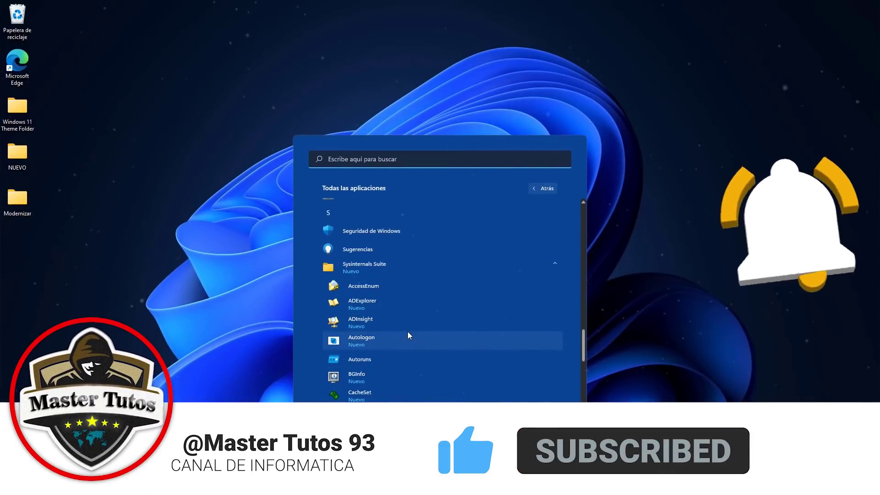
Launch CacheSet from the Sysinternals Suite folder and apply its cache settings.
{"action": "scroll", "coordinate": [403, 362], "scroll_direction": "down", "scroll_amount": 1}
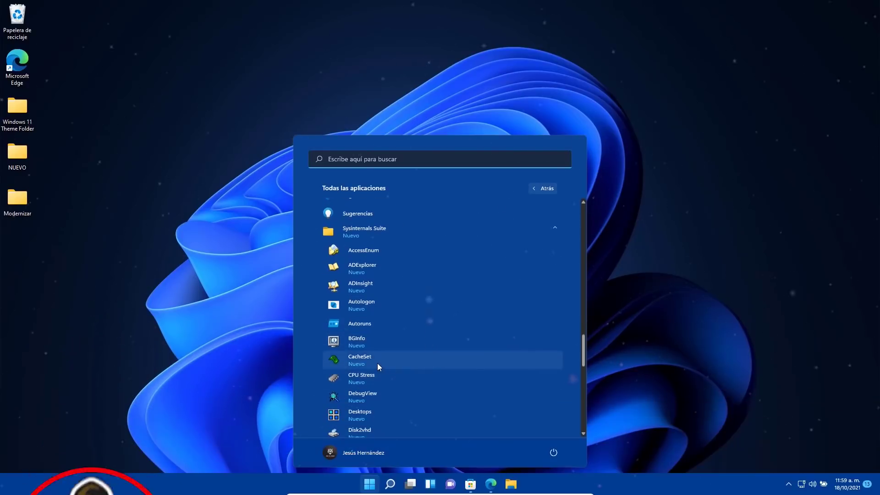
{"action": "left_click", "coordinate": [378, 364]}
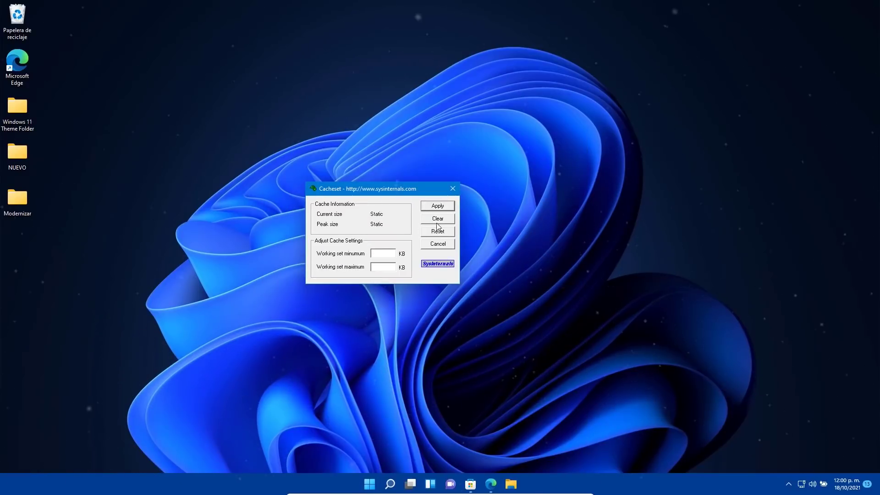
{"action": "left_click", "coordinate": [437, 205]}
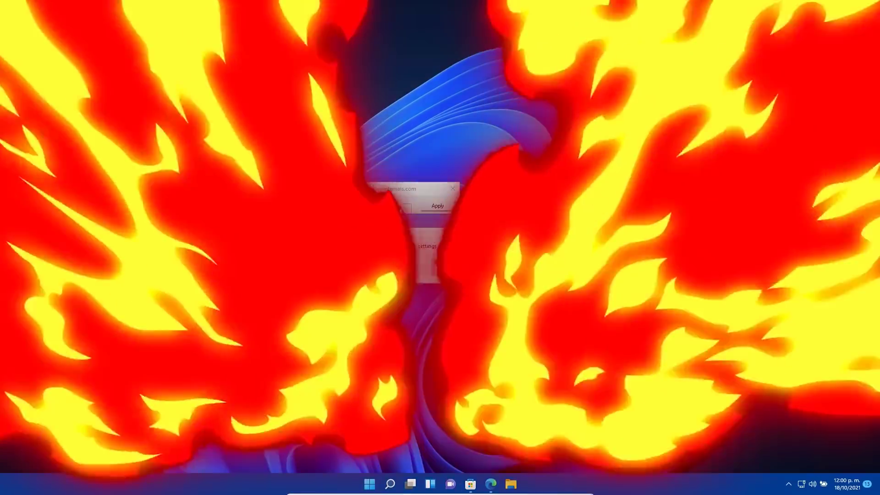